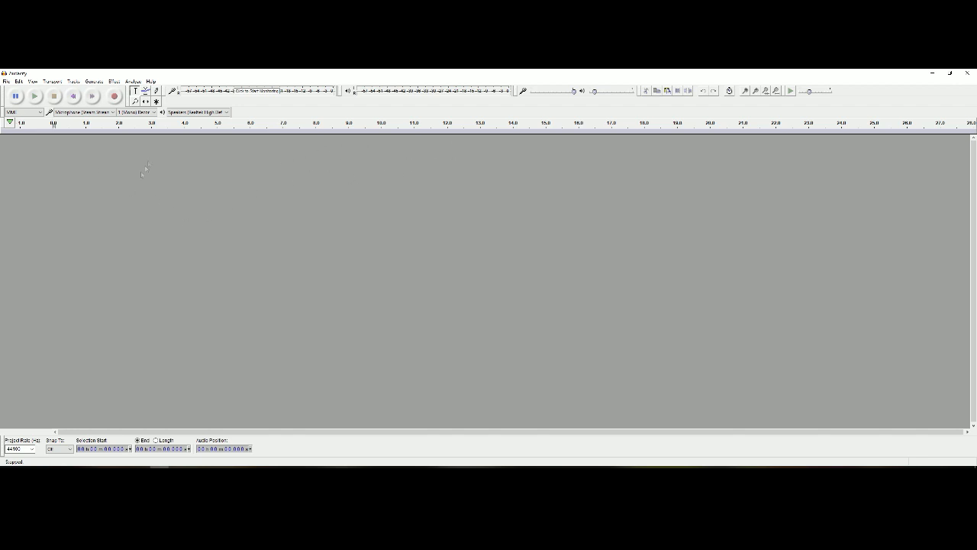
Review the available recording devices and the audio host options in the device preferences, keeping MME as the host.
click(113, 113)
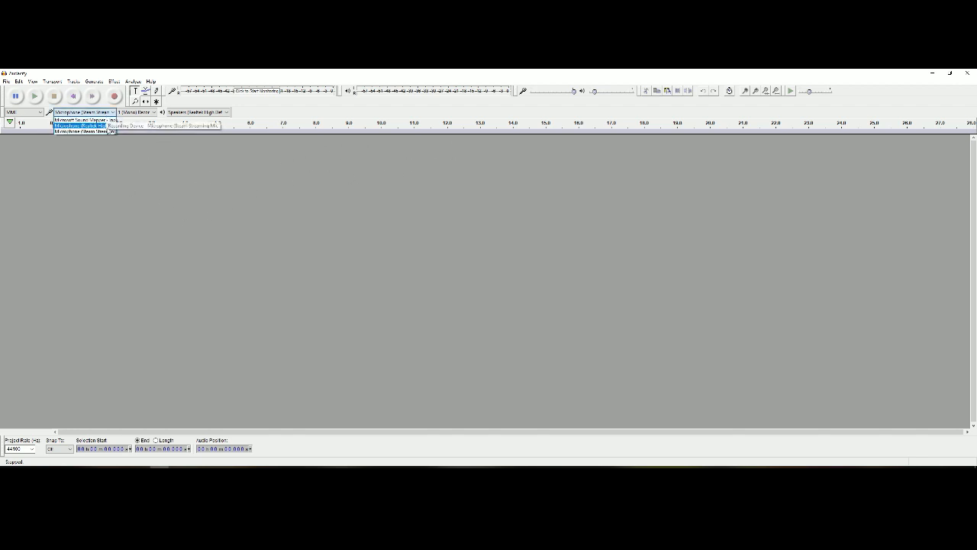
click(10, 83)
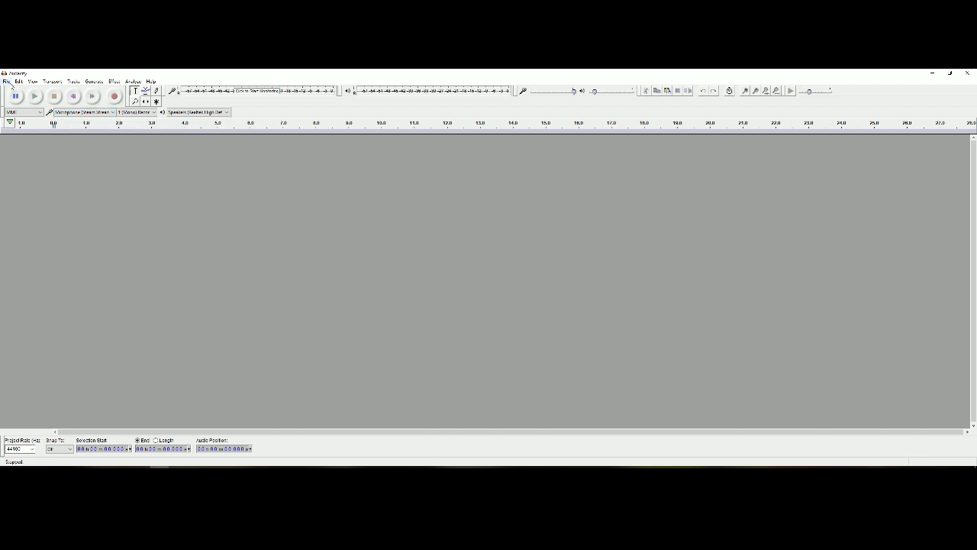
click(7, 82)
mouse_move(20, 83)
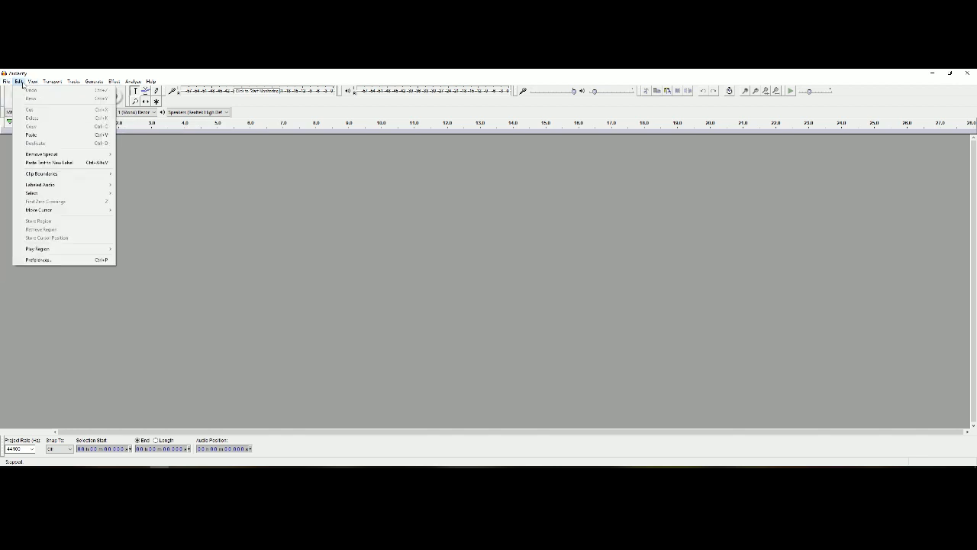
click(36, 259)
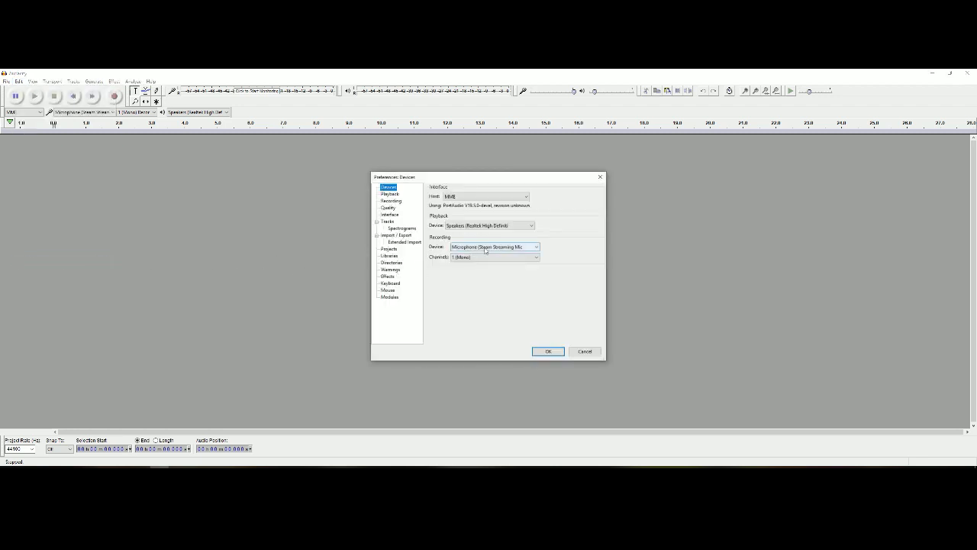
click(483, 197)
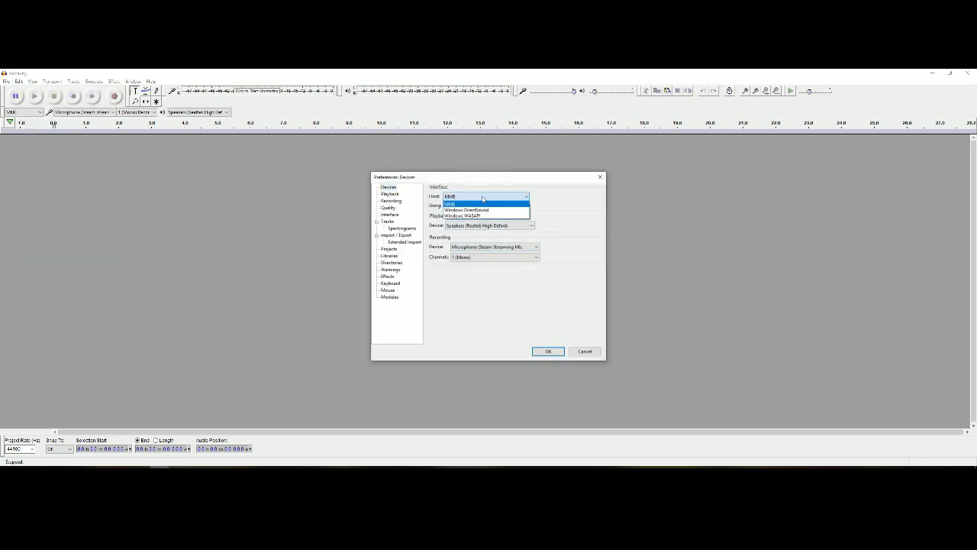
click(484, 200)
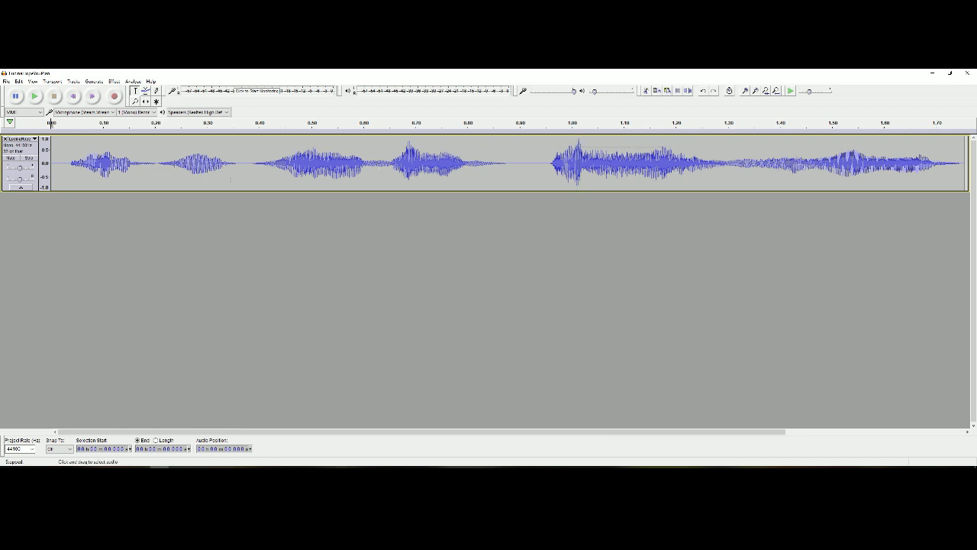
Play back the LucinaHopeYouPlan voice clip and open the file commands.
click(35, 96)
drag(575, 92, 573, 91)
click(7, 82)
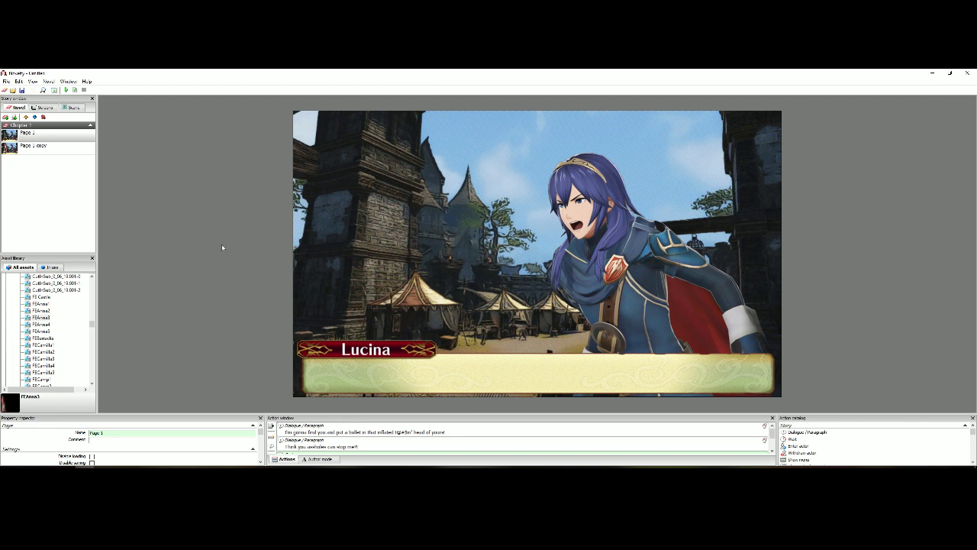
In Novelty, import the audio files LucinaBullet, LucinaHopeYouPlan and LucinaStopMe, classing LucinaStopMe as Vocal, and add them to the library.
click(6, 82)
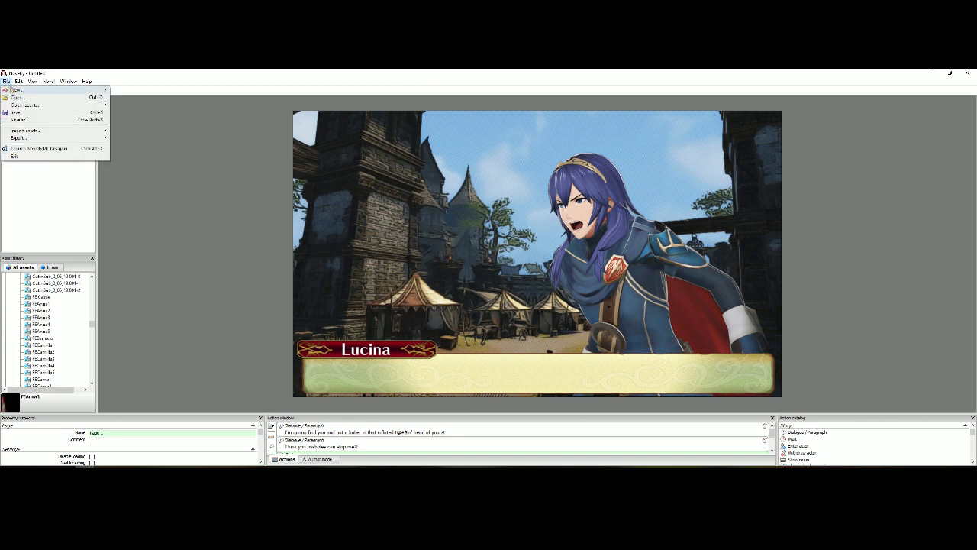
mouse_move(67, 132)
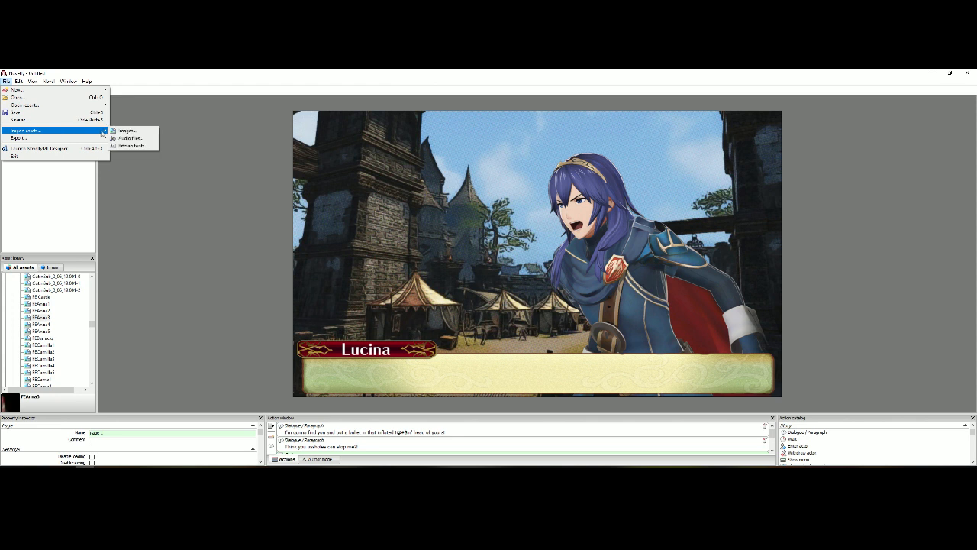
click(134, 139)
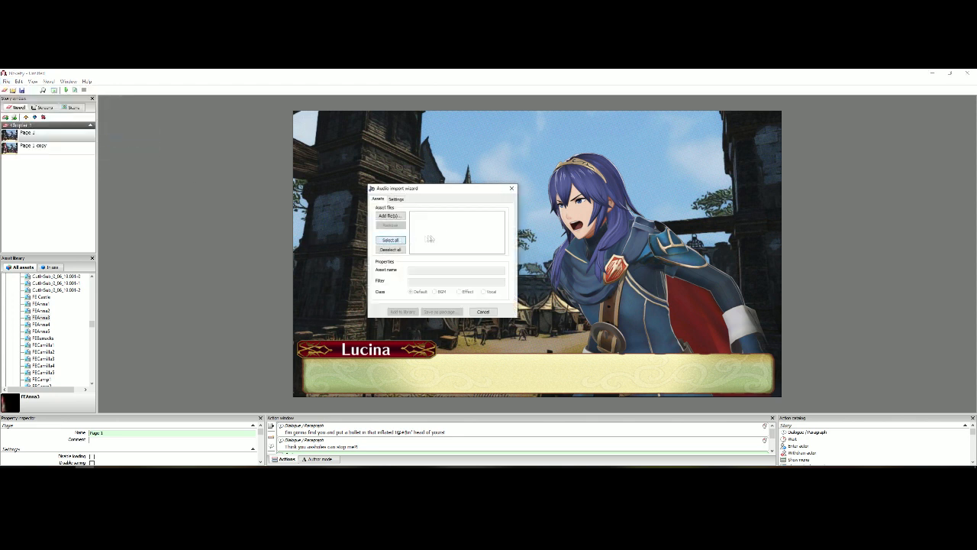
click(405, 217)
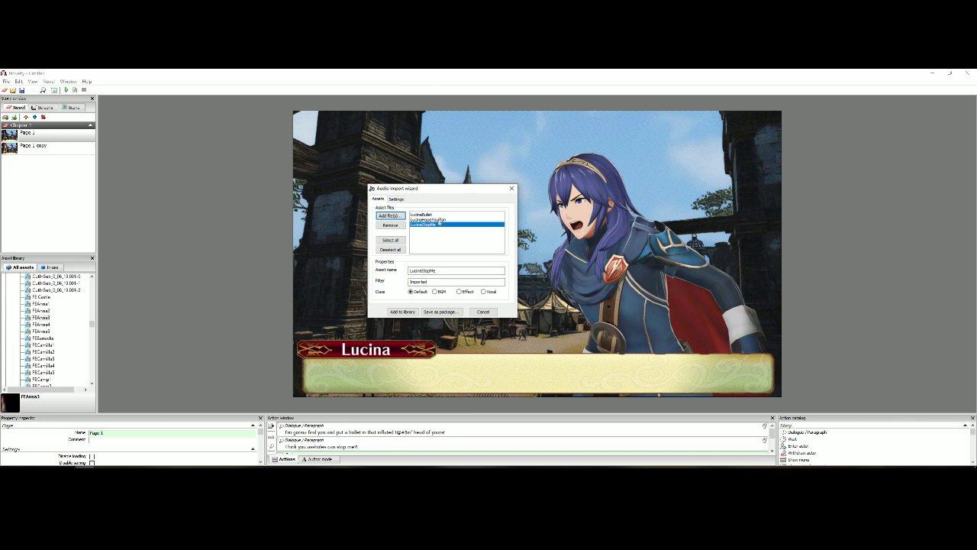
click(483, 291)
click(402, 311)
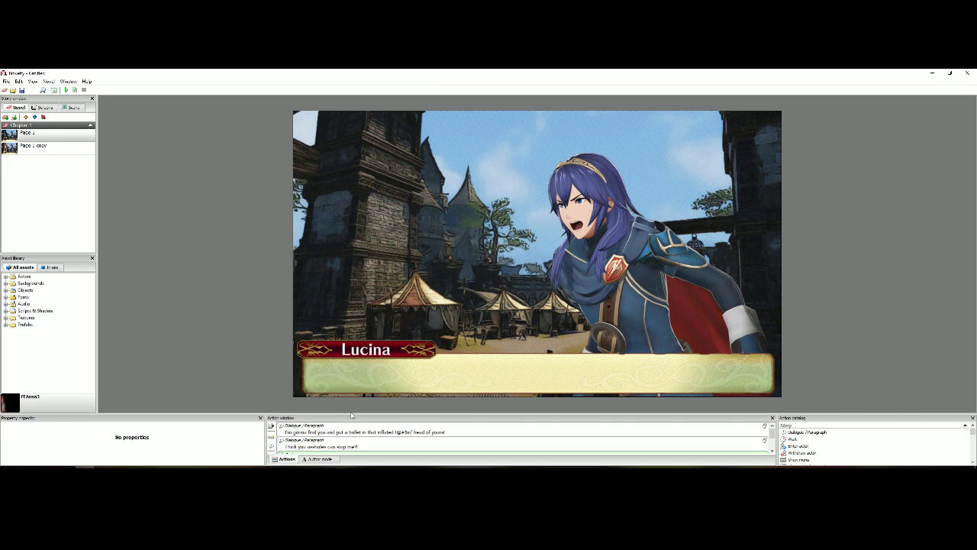
Enlarge the action list, add a Play vocal action to Page 1 and move it above the first dialogue line.
drag(351, 413, 351, 388)
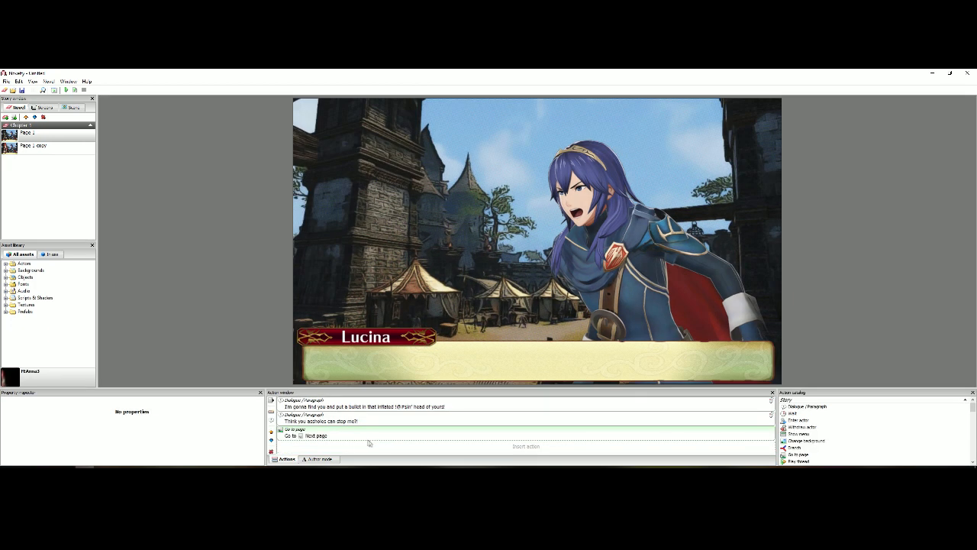
right_click(485, 446)
mouse_move(526, 390)
click(576, 393)
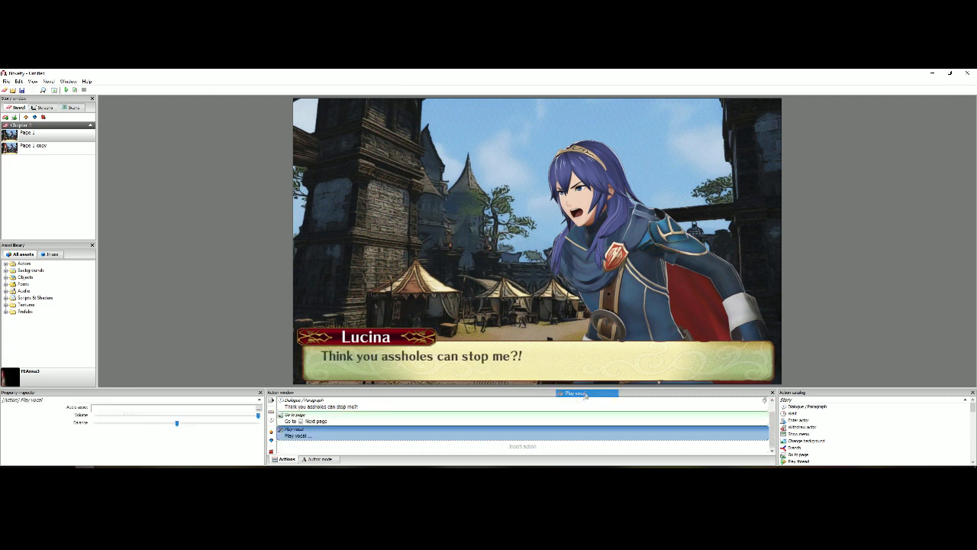
click(271, 432)
click(271, 432)
click(271, 432)
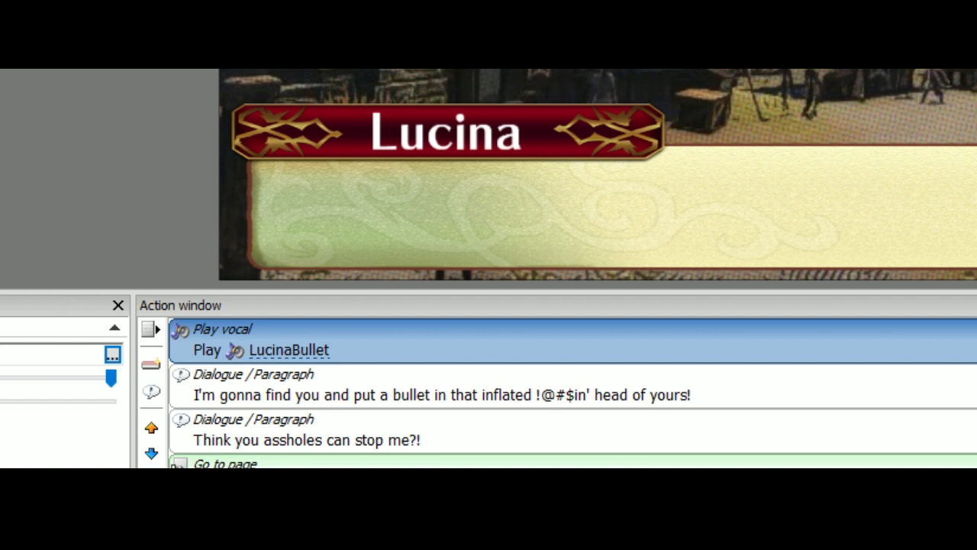
Set the audio asset of the Play vocal action above the first dialogue line to LucinaBullet.
click(311, 84)
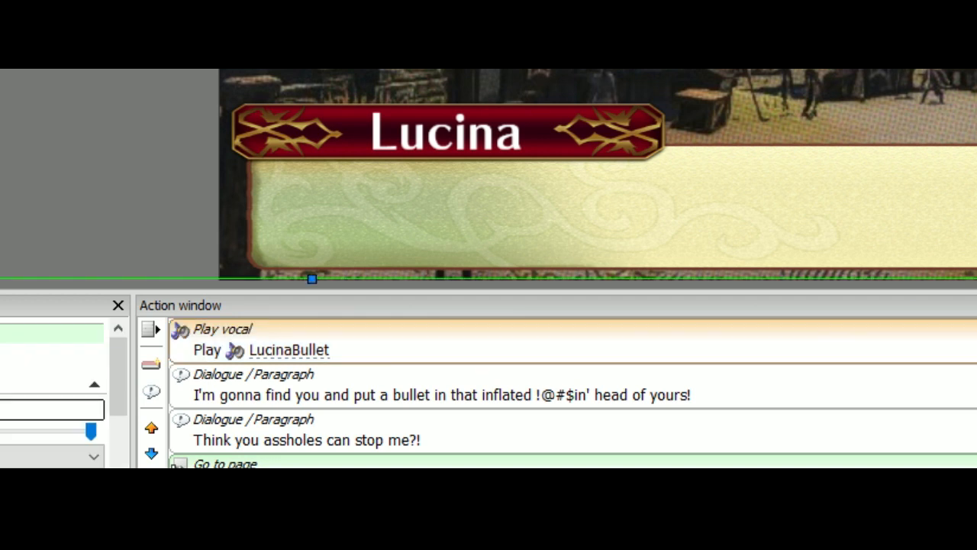
click(256, 352)
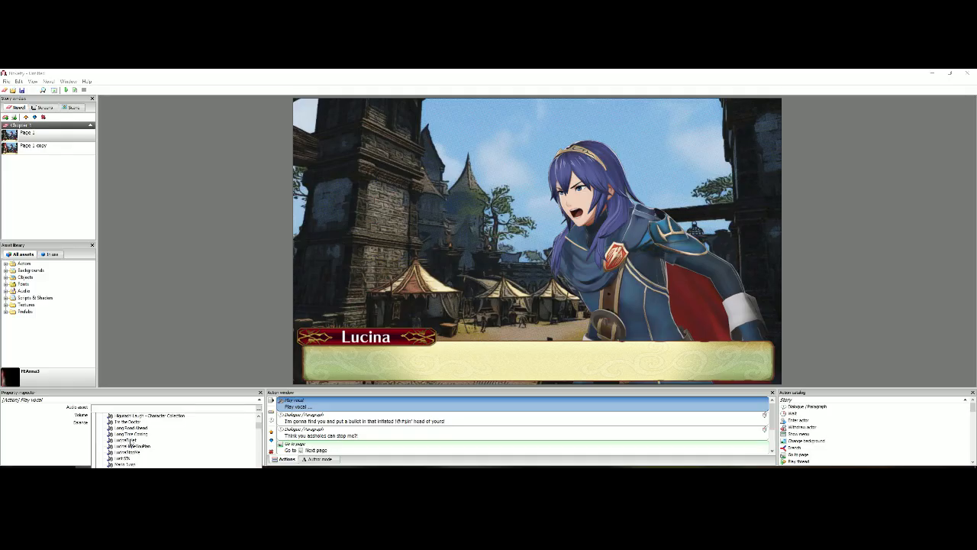
click(132, 441)
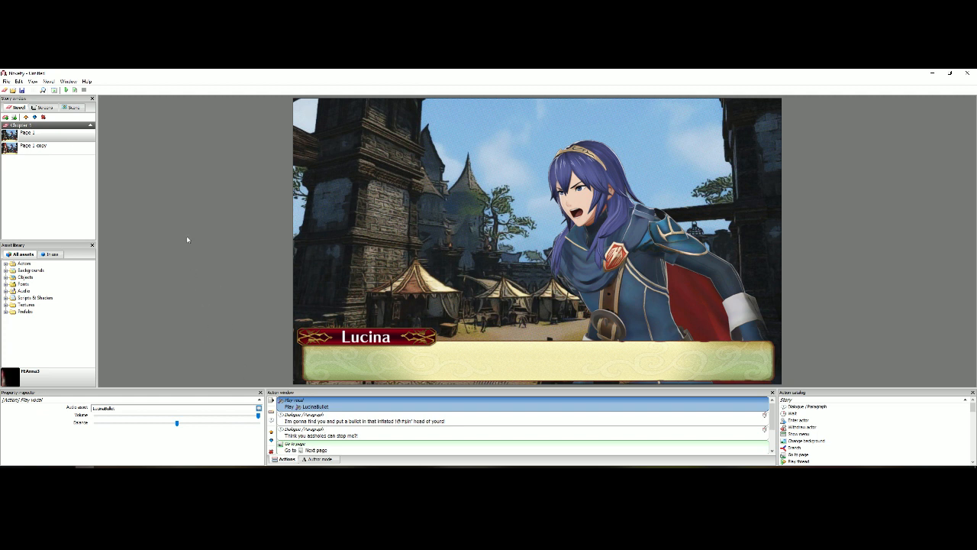
Preview the current page to check the first voiced line, stop playback and inspect that line's dialogue action.
click(76, 90)
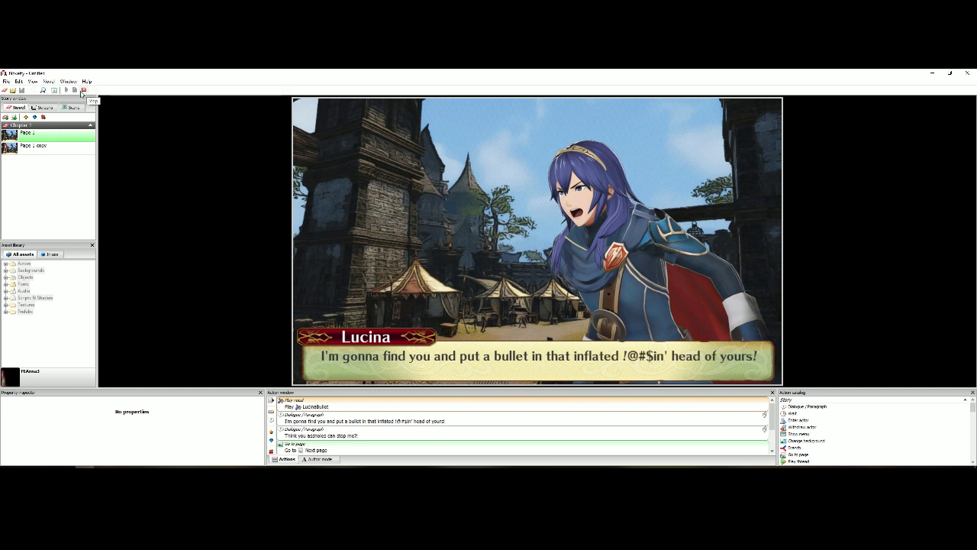
click(83, 91)
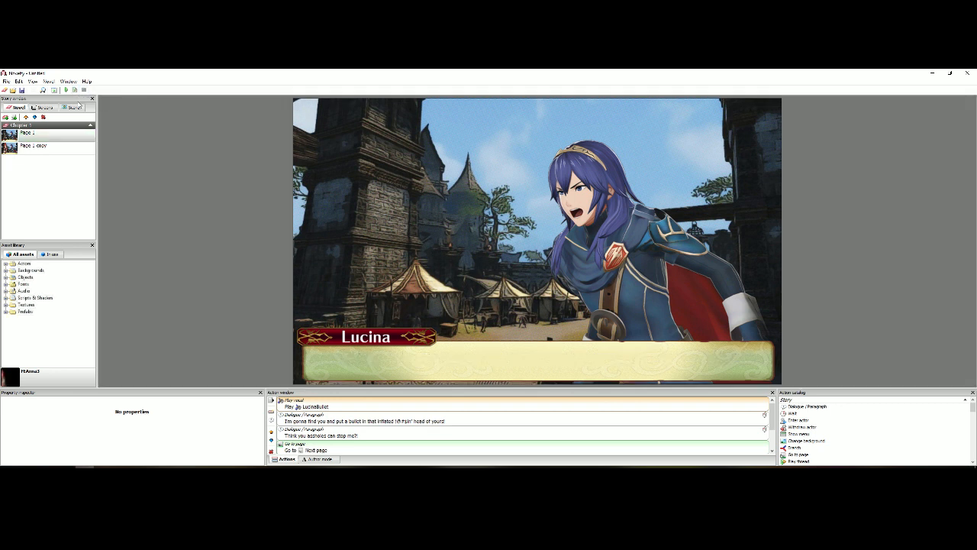
click(302, 420)
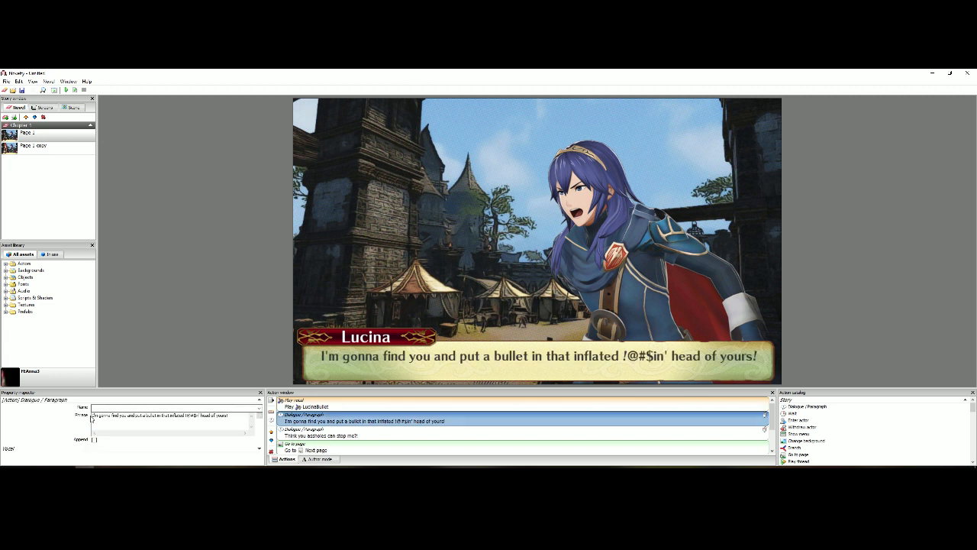
click(180, 248)
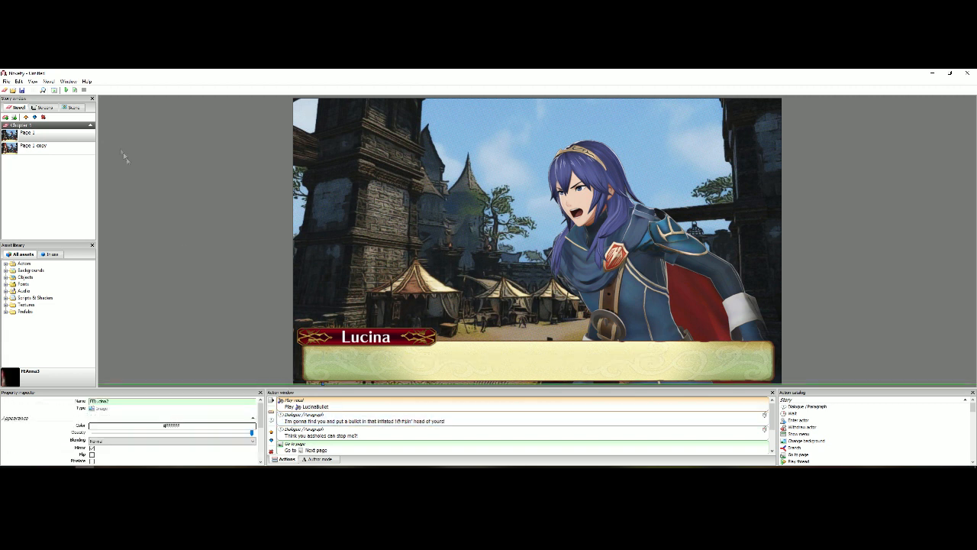
Choose LucinaBullet as the vocal for Page 1's opening Play vocal action.
click(301, 406)
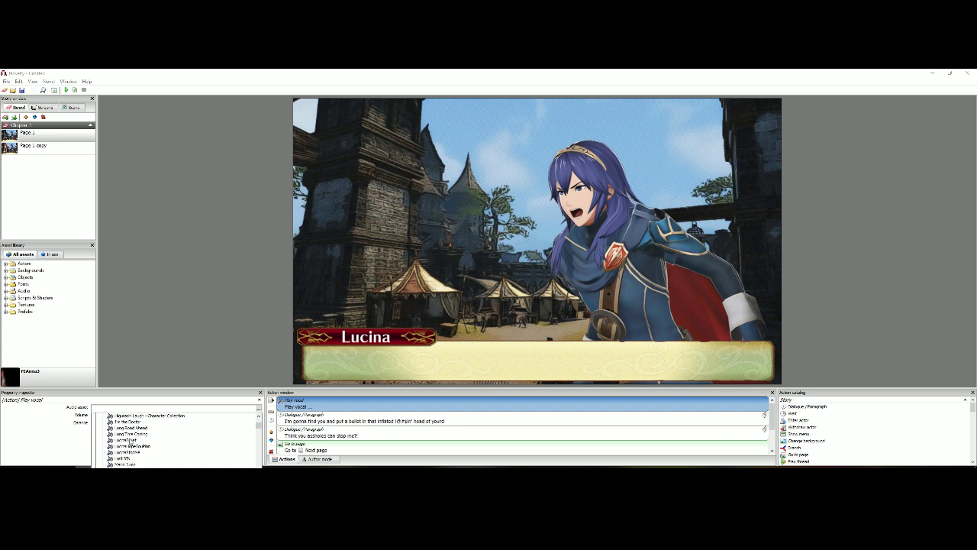
click(130, 440)
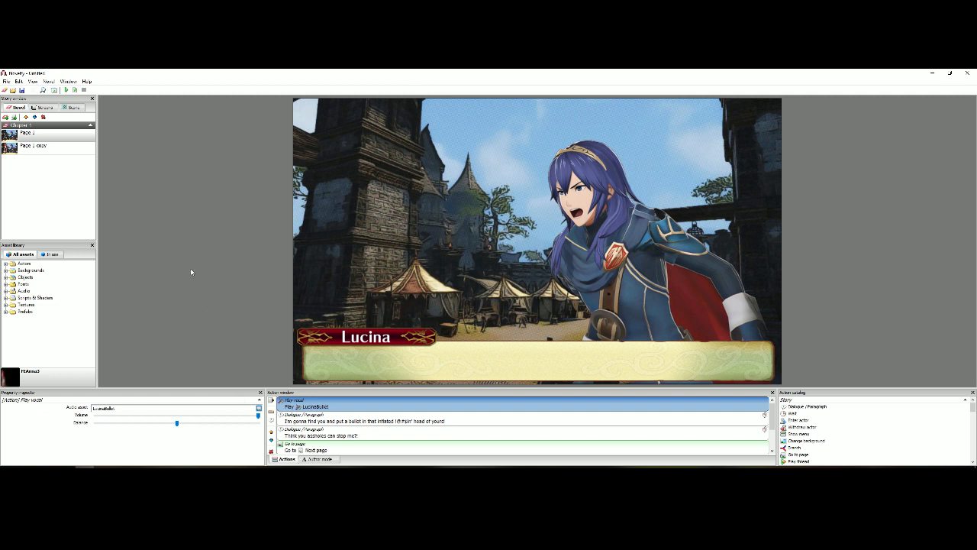
click(187, 239)
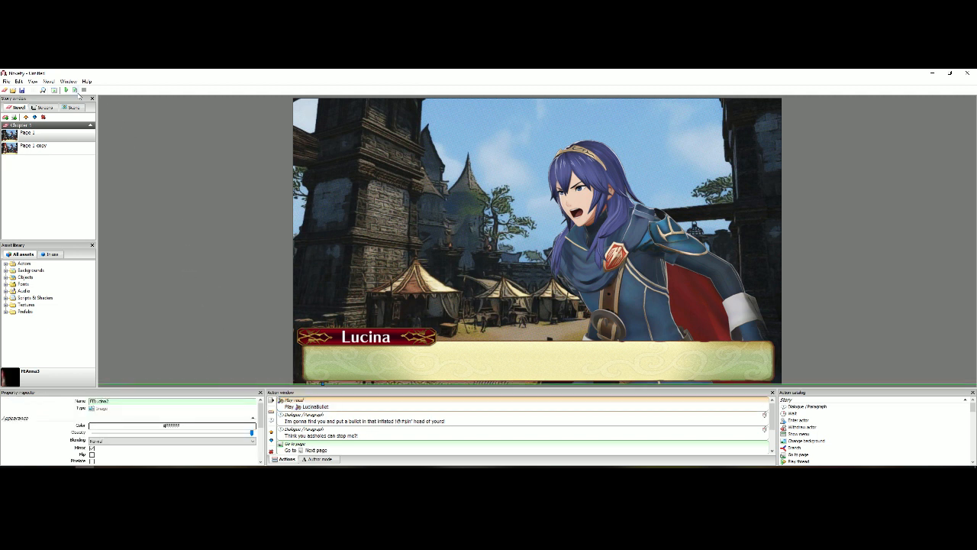
Add a second Play vocal action using LucinaStopMe, placed directly before Page 1's second dialogue line.
click(317, 424)
click(318, 423)
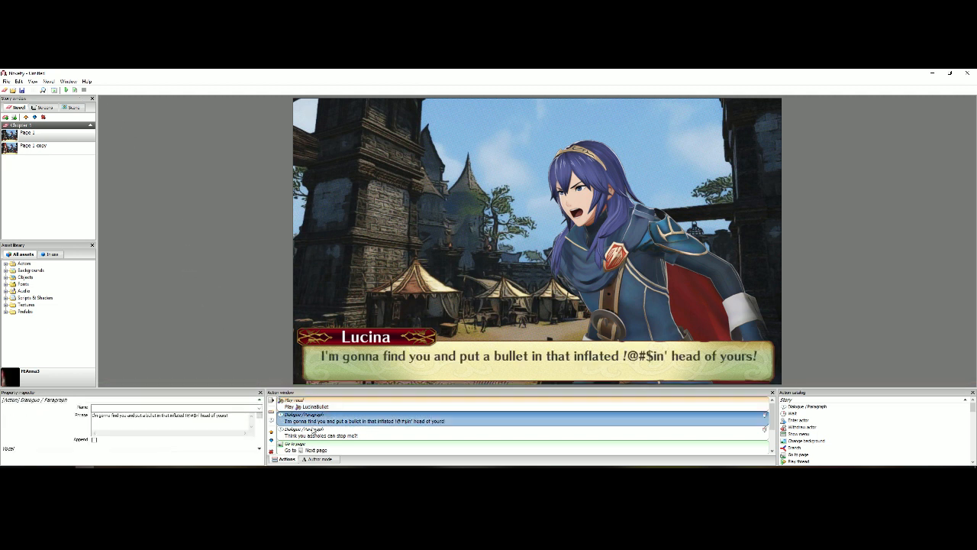
click(312, 433)
scroll(343, 426, down, 1)
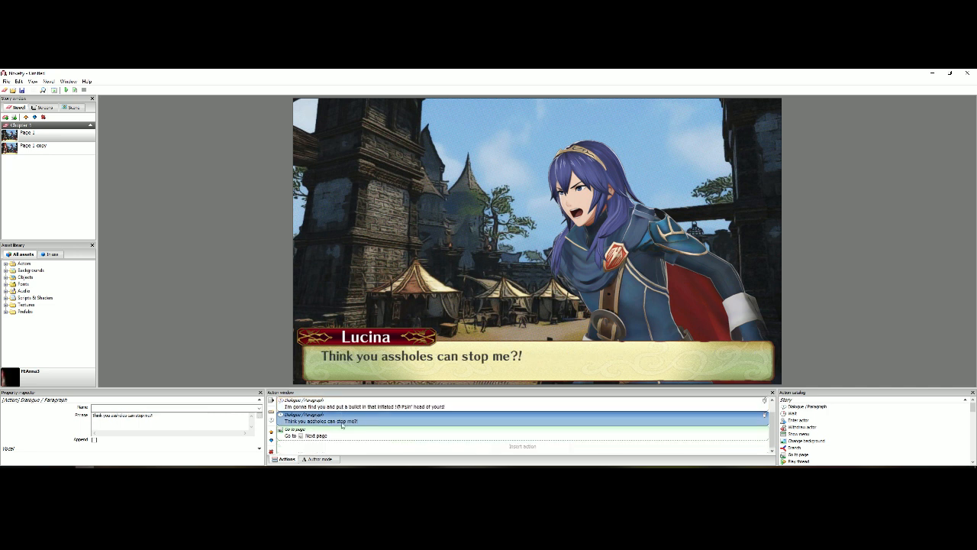
right_click(389, 449)
mouse_move(420, 390)
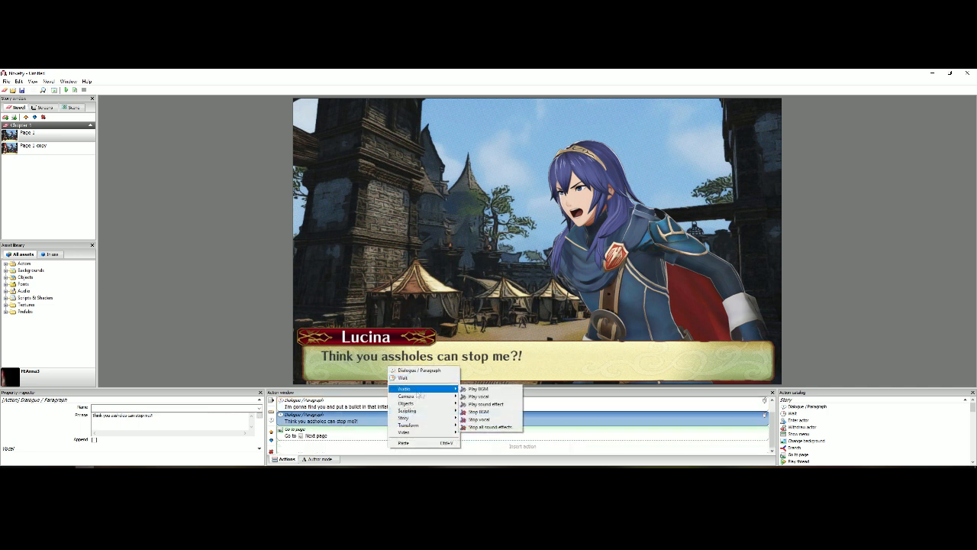
click(479, 396)
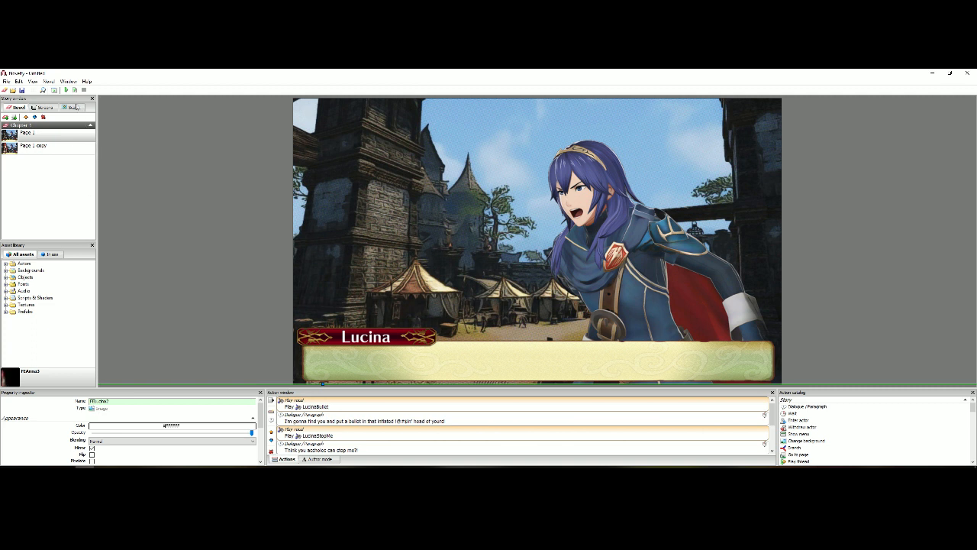
Preview the page through both voiced dialogue lines and stop playback.
click(75, 91)
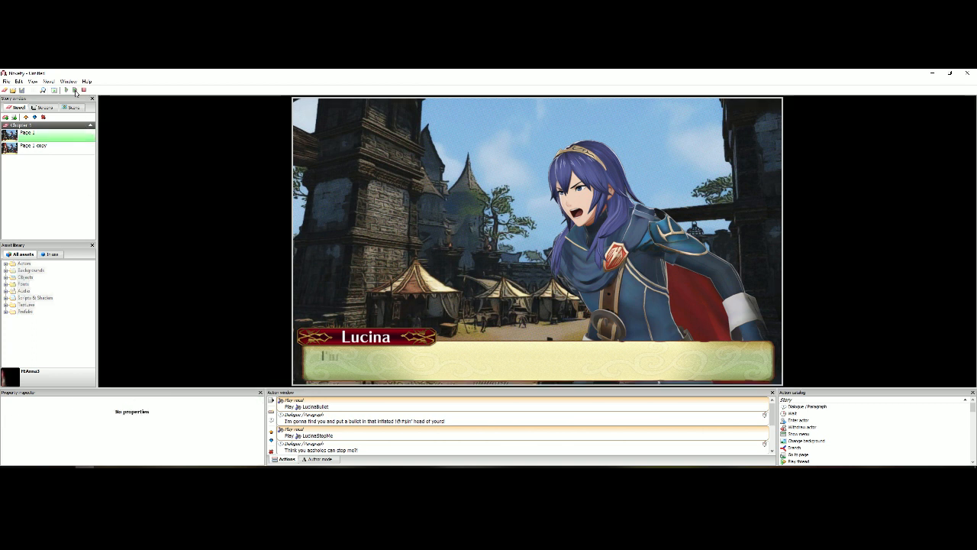
click(142, 157)
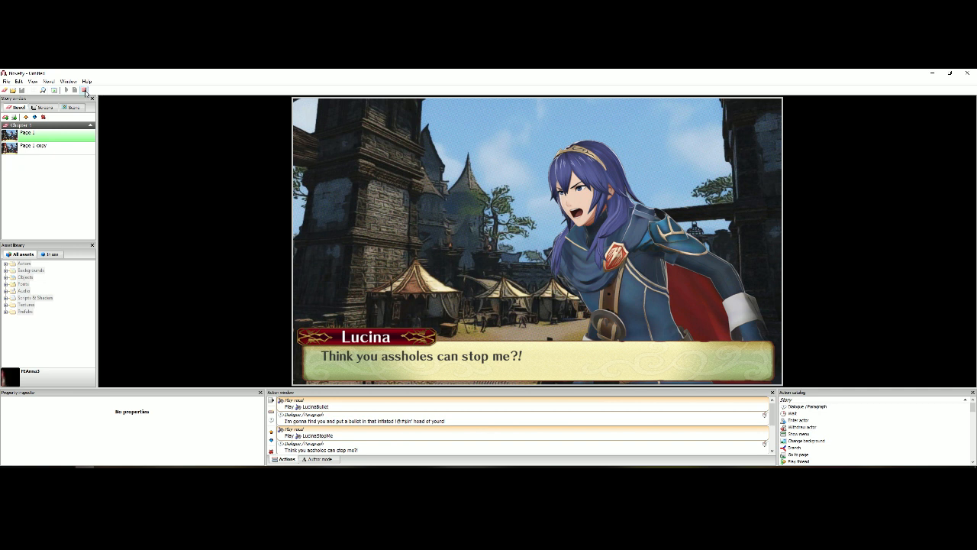
click(85, 90)
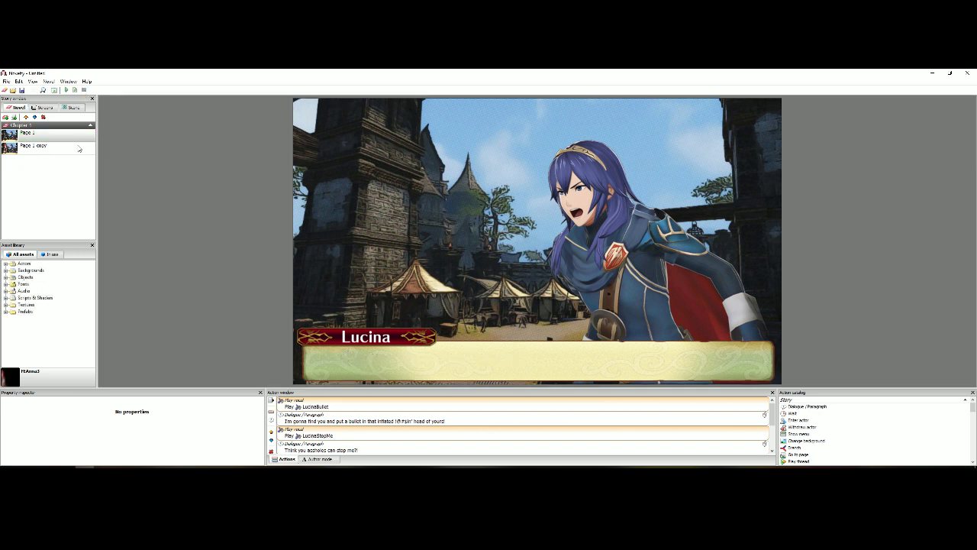
On Page 1 copy, correct the first dialogue line to "Hope you planned on dying here!".
click(80, 148)
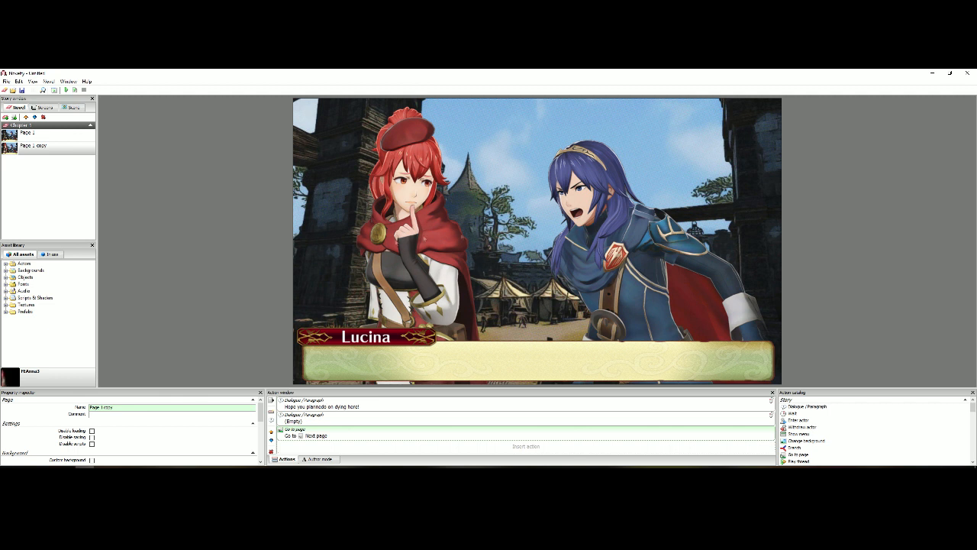
click(336, 406)
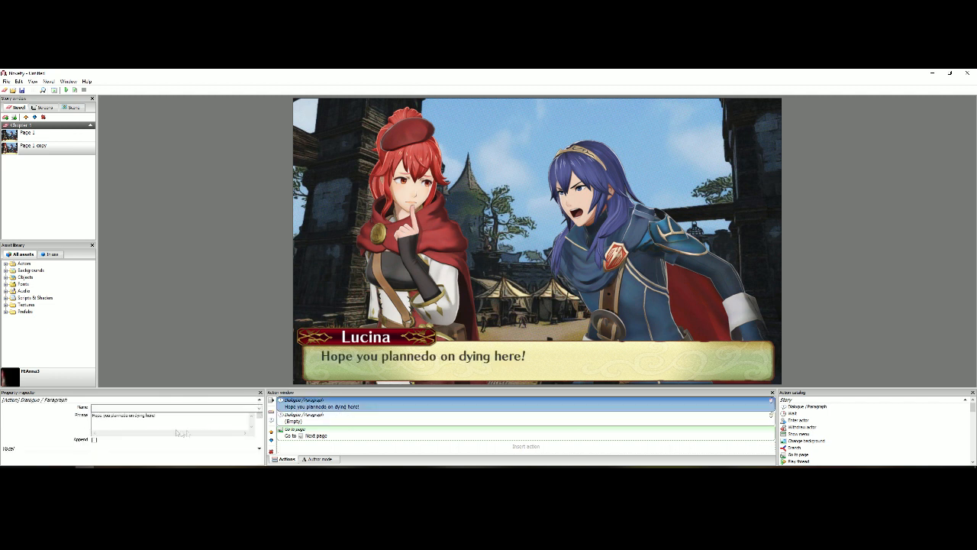
key(BackSpace)
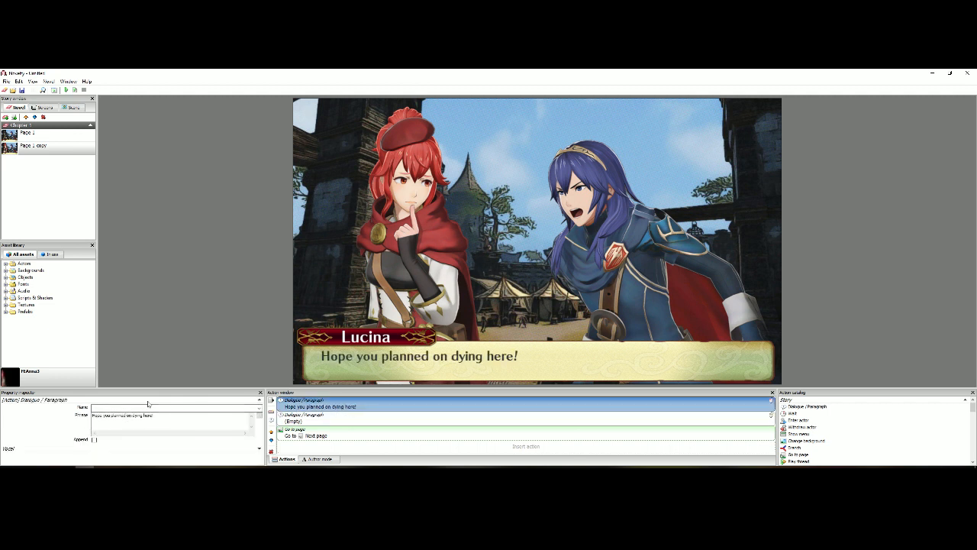
Add a Play vocal action using LucinaHopeYouPlan directly before Page 1 copy's first dialogue line.
click(196, 269)
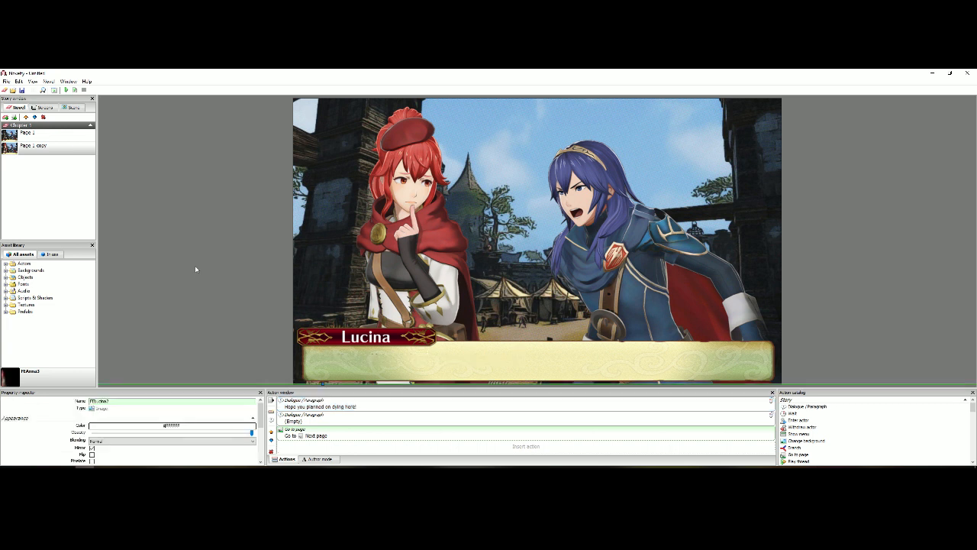
right_click(376, 444)
mouse_move(419, 385)
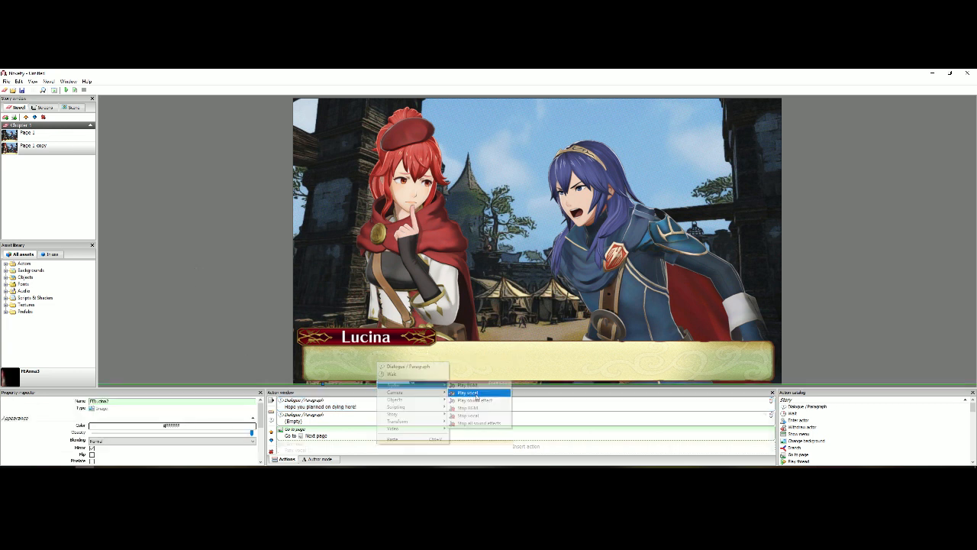
click(467, 393)
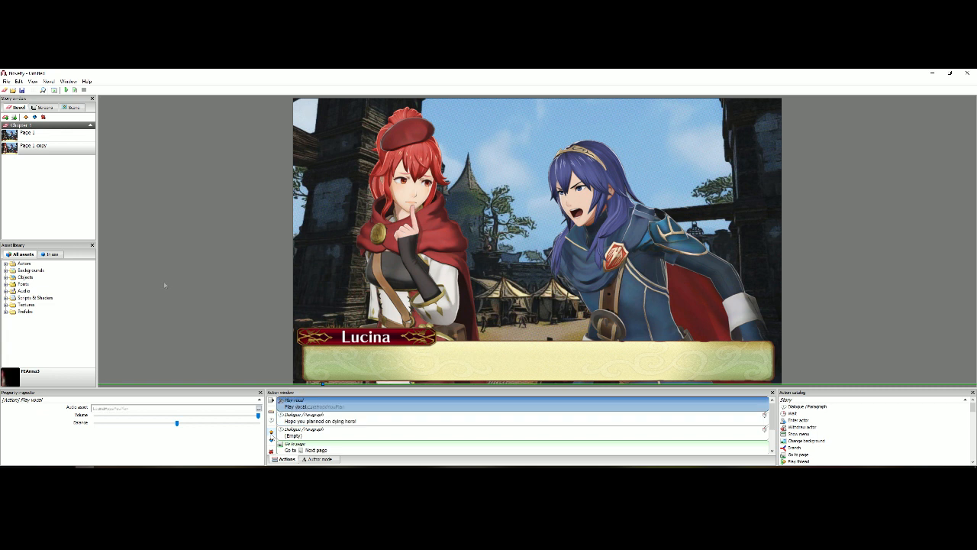
click(195, 387)
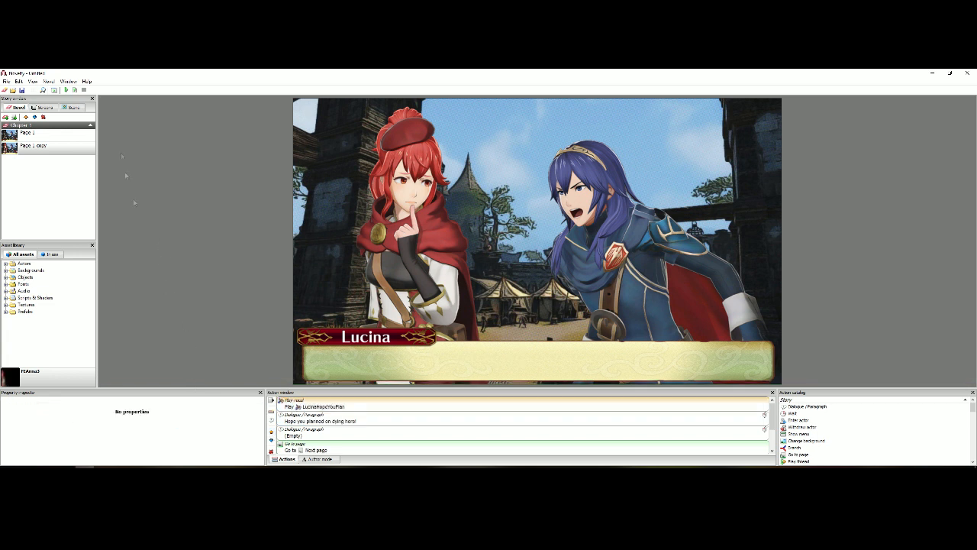
Preview Page 1 copy's voiced first line, stop playback, and save the project.
click(76, 90)
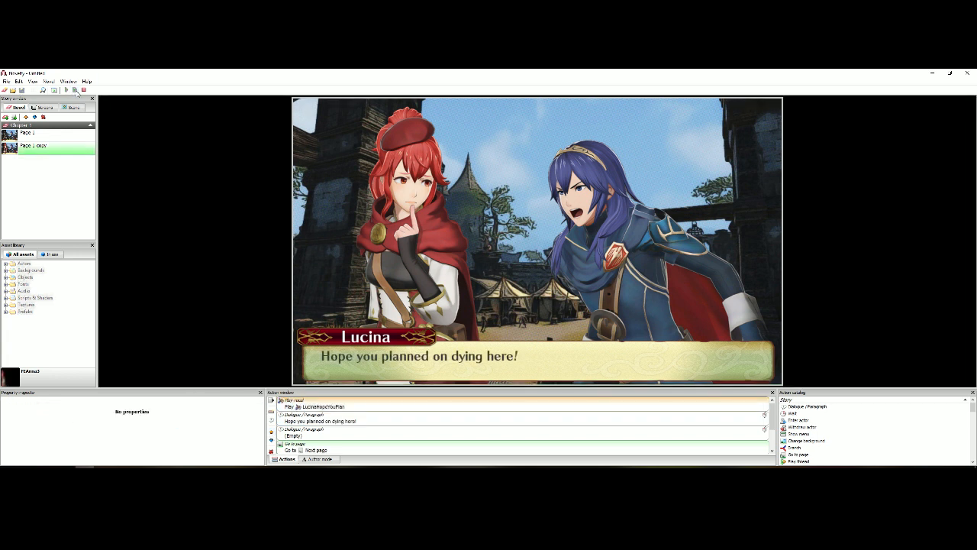
click(85, 91)
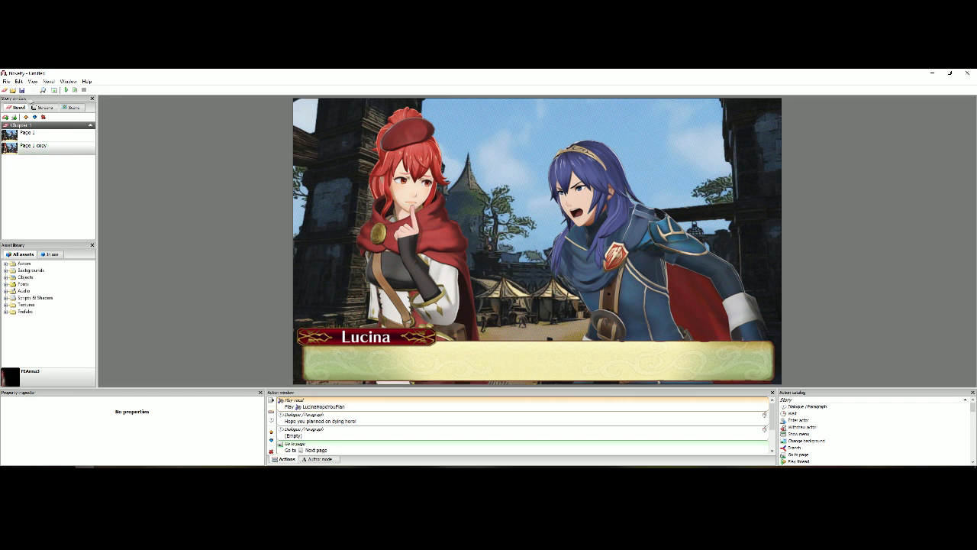
click(22, 91)
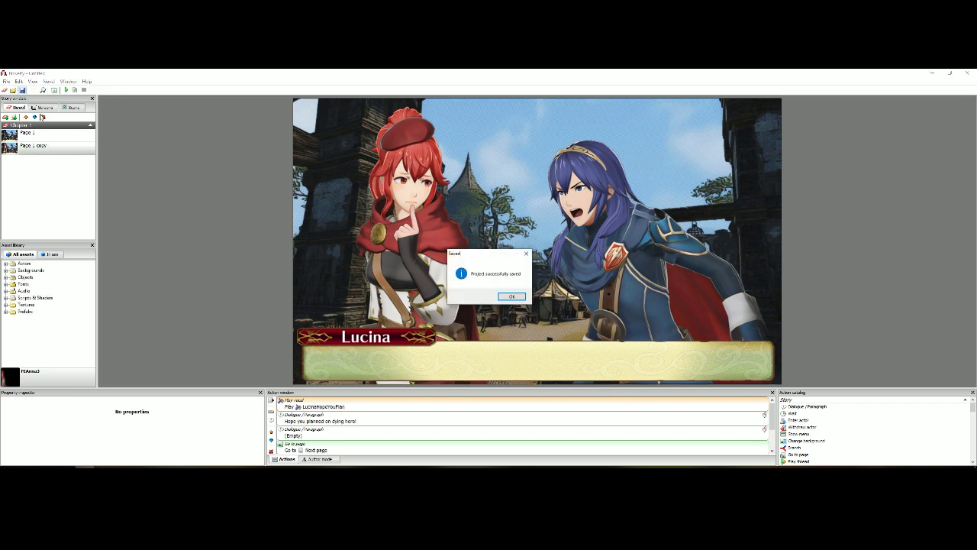
click(521, 297)
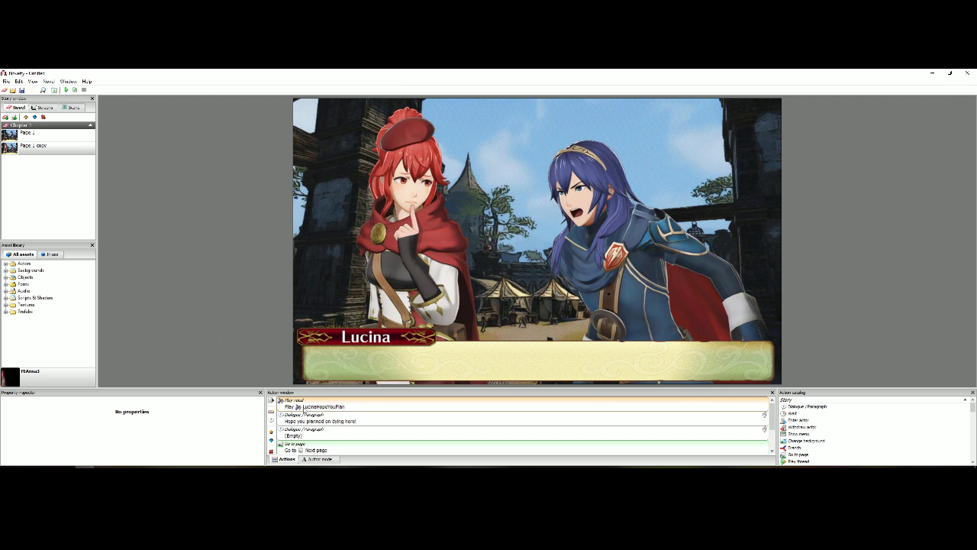
Show the properties of Page 1 copy's Play vocal action.
click(303, 410)
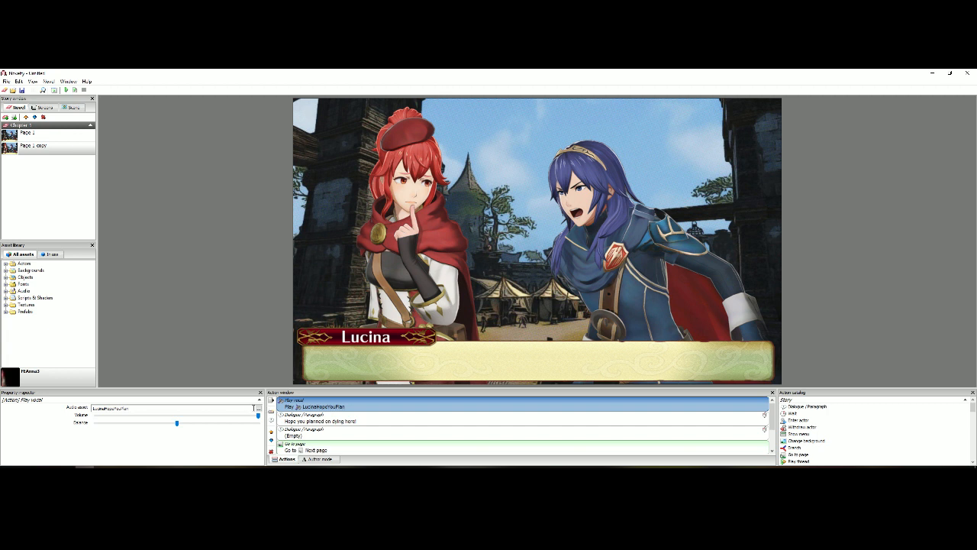